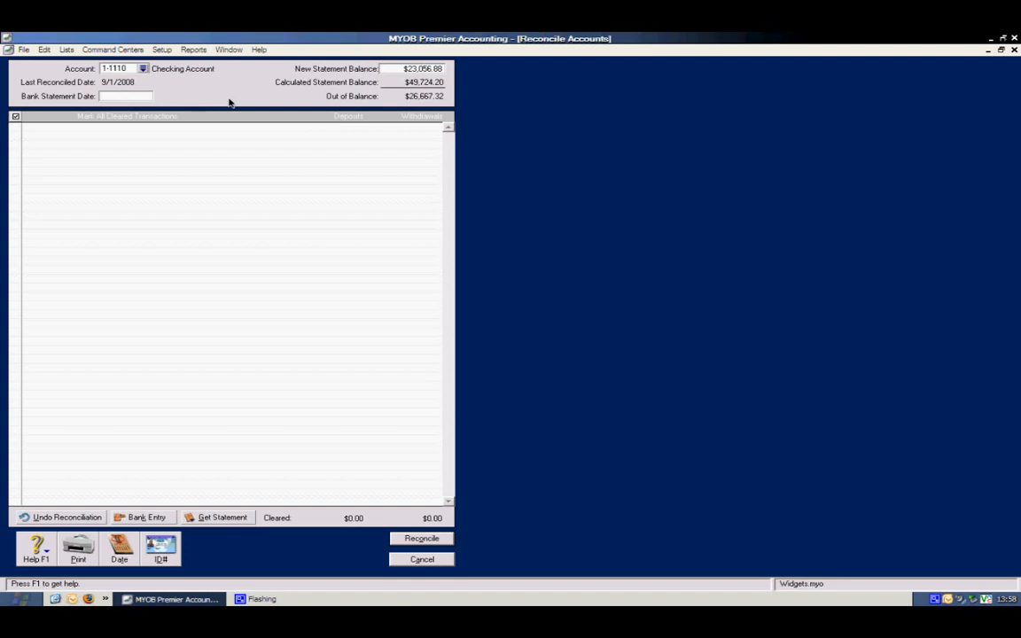
Step: Set the checking account's bank statement date to 9/30/2008 and the new statement balance to $30,000.00
{"action": "type", "text": "09/30/08"}
{"action": "left_click", "coordinate": [384, 70]}
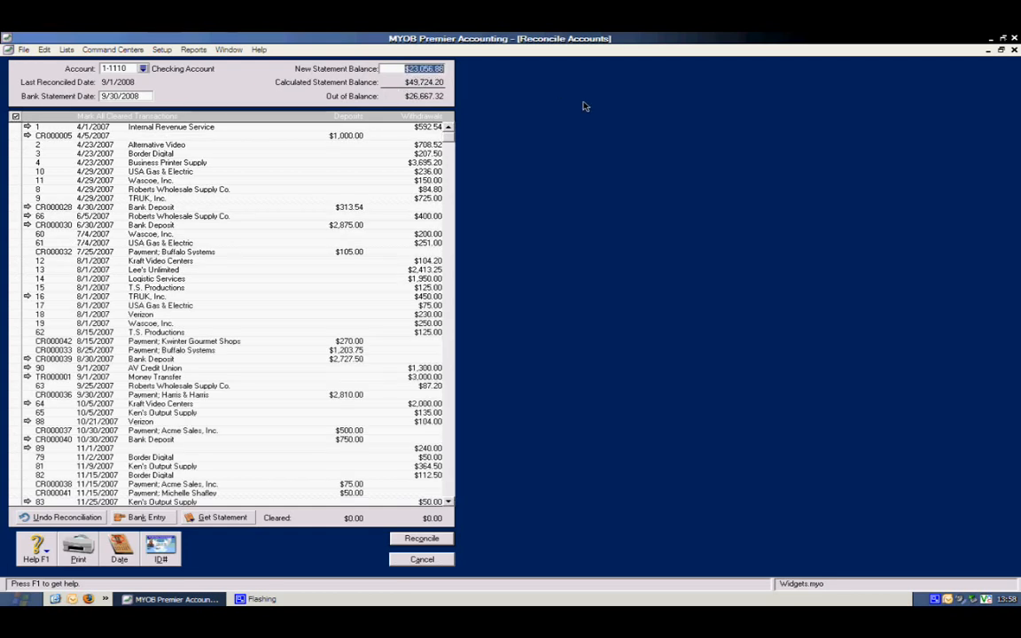
{"action": "type", "text": "30000"}
{"action": "key", "text": "Tab"}
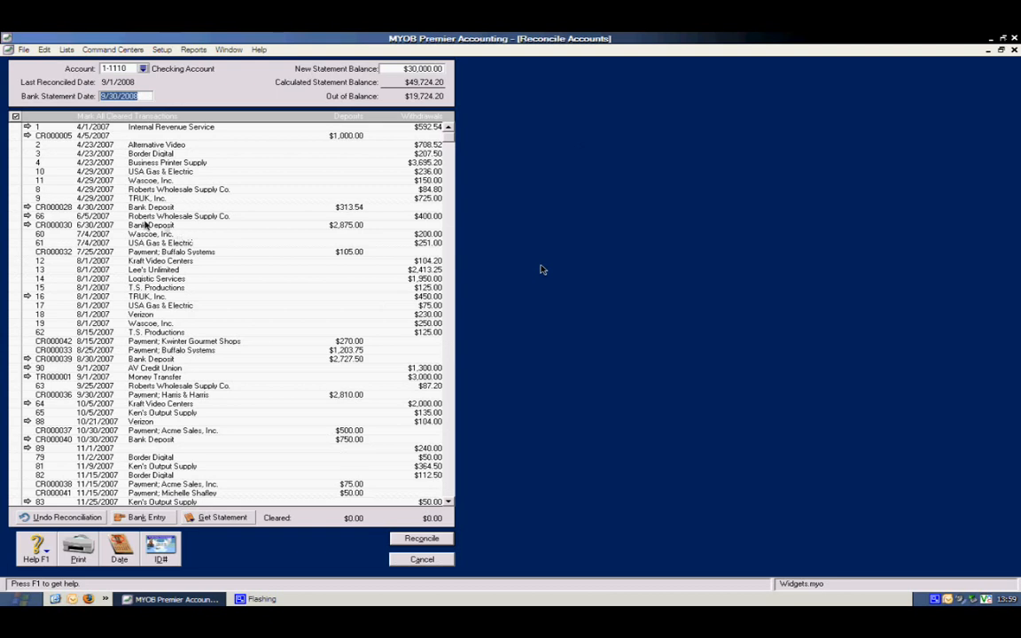
Step: Mark single transactions and the whole list as cleared, and remove all the cleared marks
{"action": "left_click", "coordinate": [13, 127]}
{"action": "left_click", "coordinate": [13, 136]}
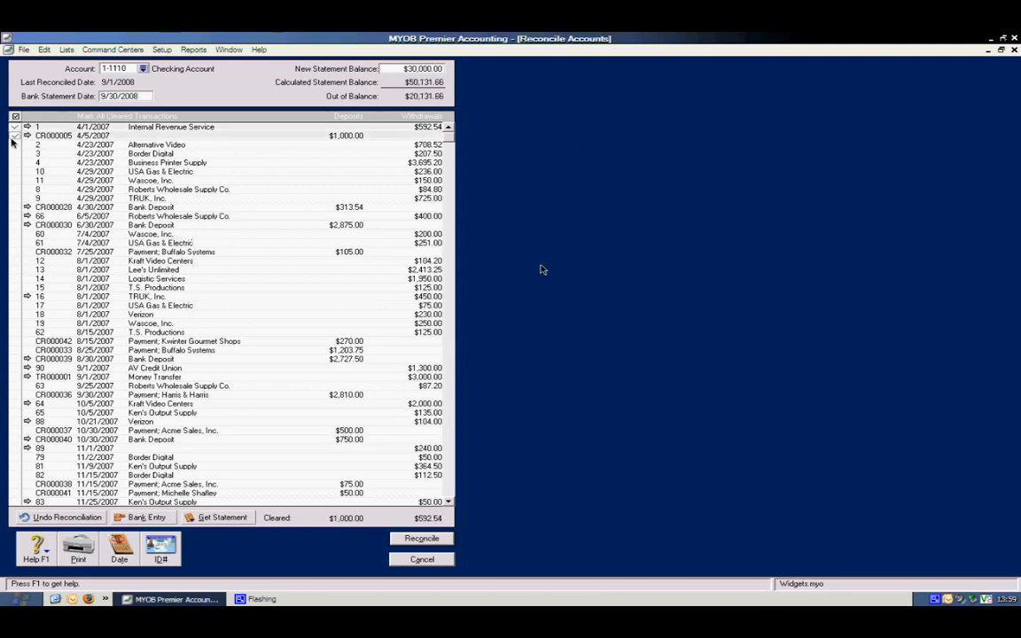
{"action": "left_click", "coordinate": [14, 207]}
{"action": "left_click", "coordinate": [16, 116]}
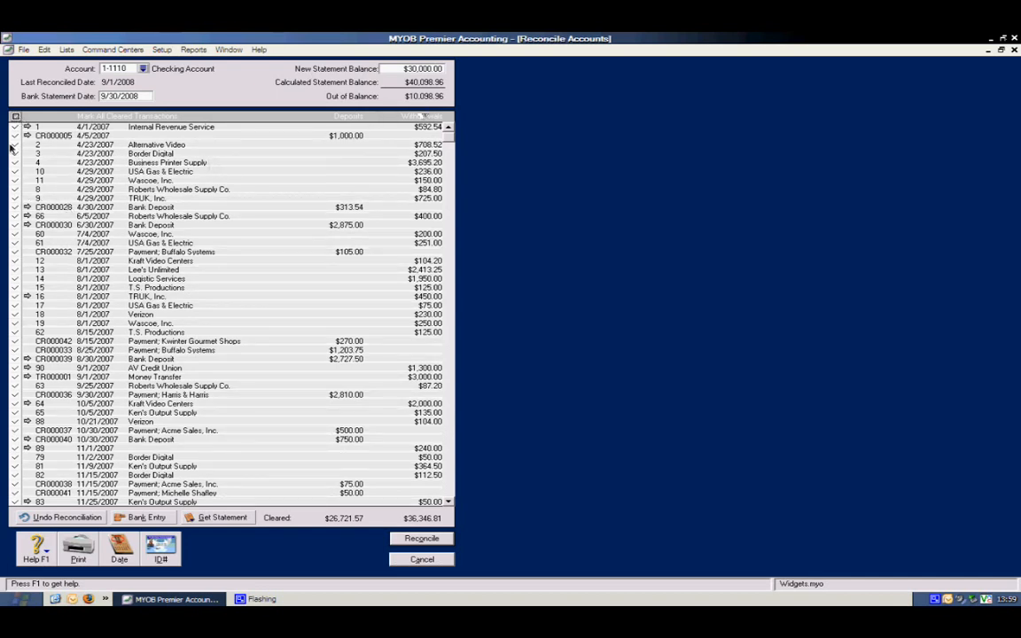
{"action": "left_click", "coordinate": [16, 116]}
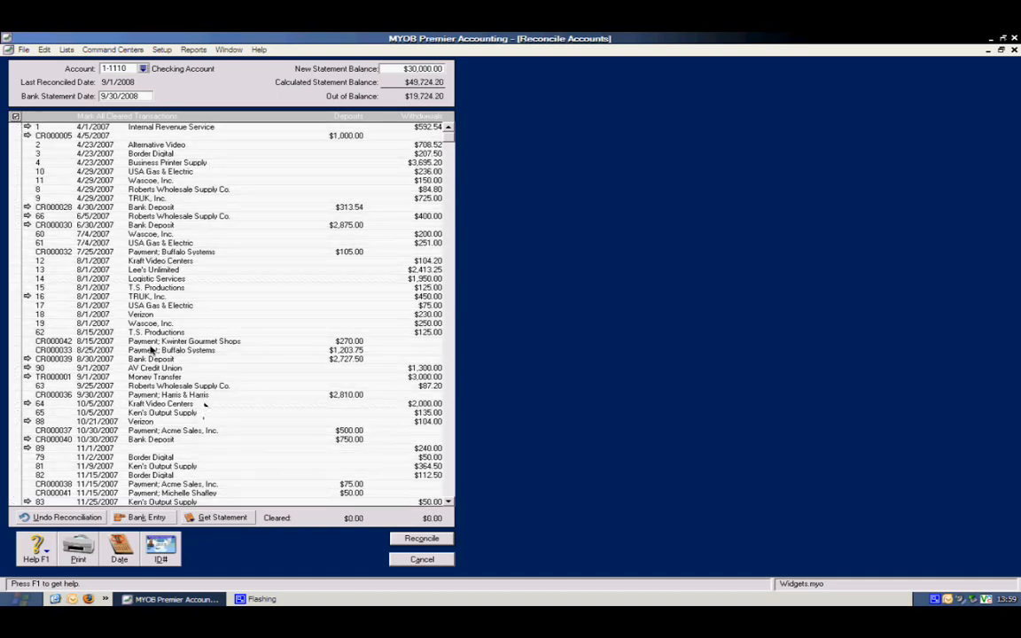
Step: Try to reconcile the checking account without any cleared transactions, and cancel the reconciliation
{"action": "left_click", "coordinate": [421, 539]}
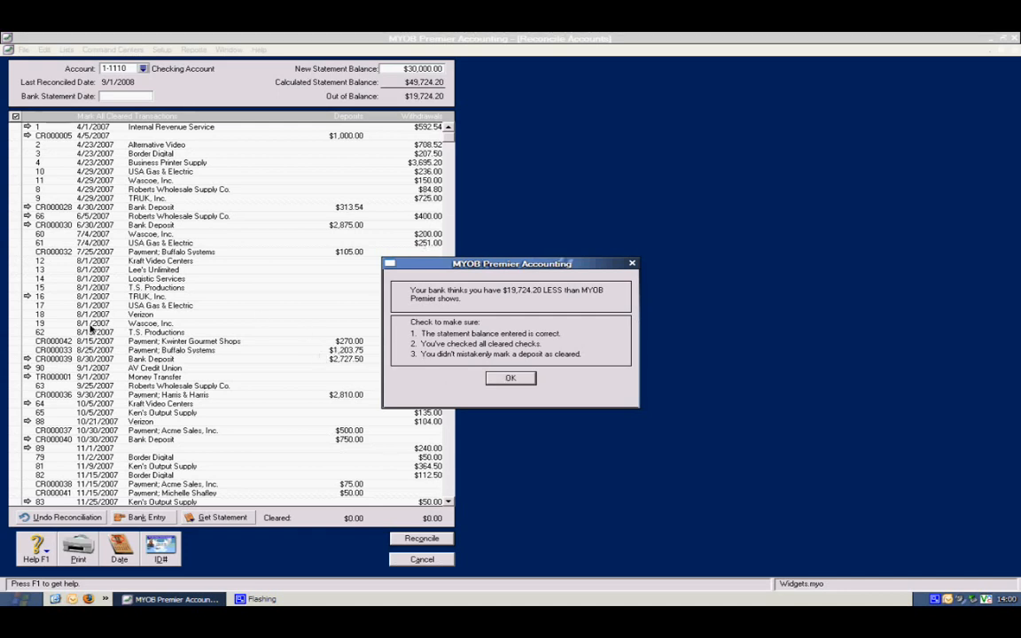
{"action": "left_click", "coordinate": [510, 378]}
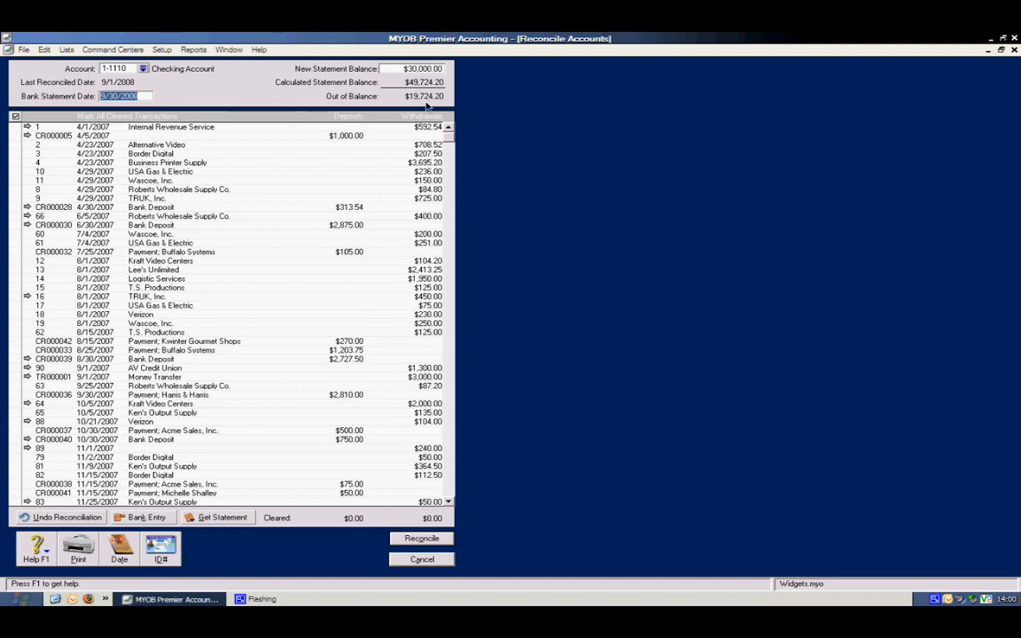
{"action": "left_click", "coordinate": [415, 561]}
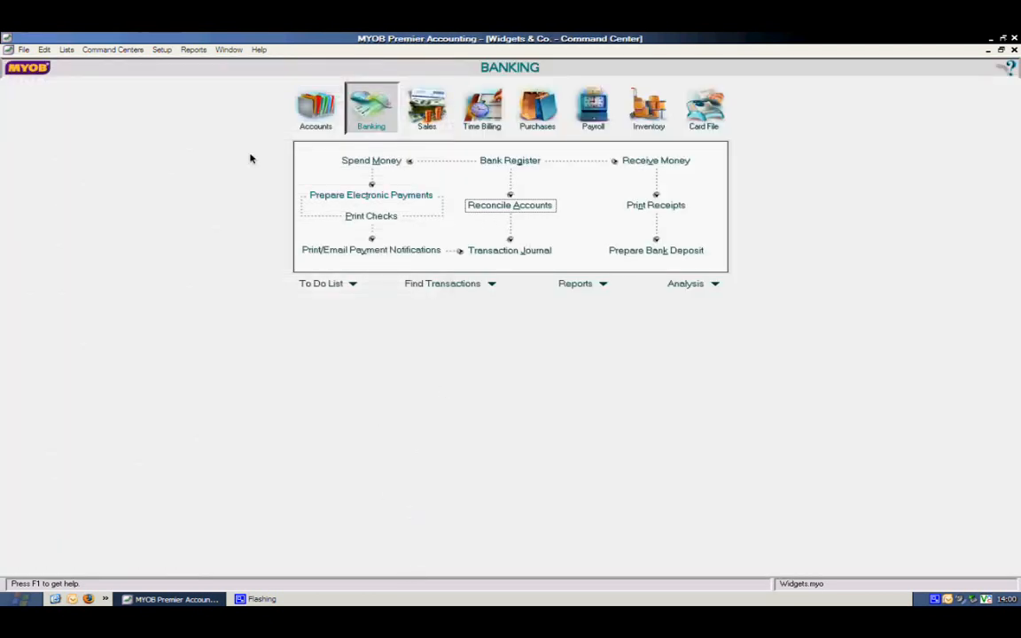
Step: Open the customization of the banking Reconciliation Report and limit it to the Checking Account only
{"action": "left_click", "coordinate": [195, 52]}
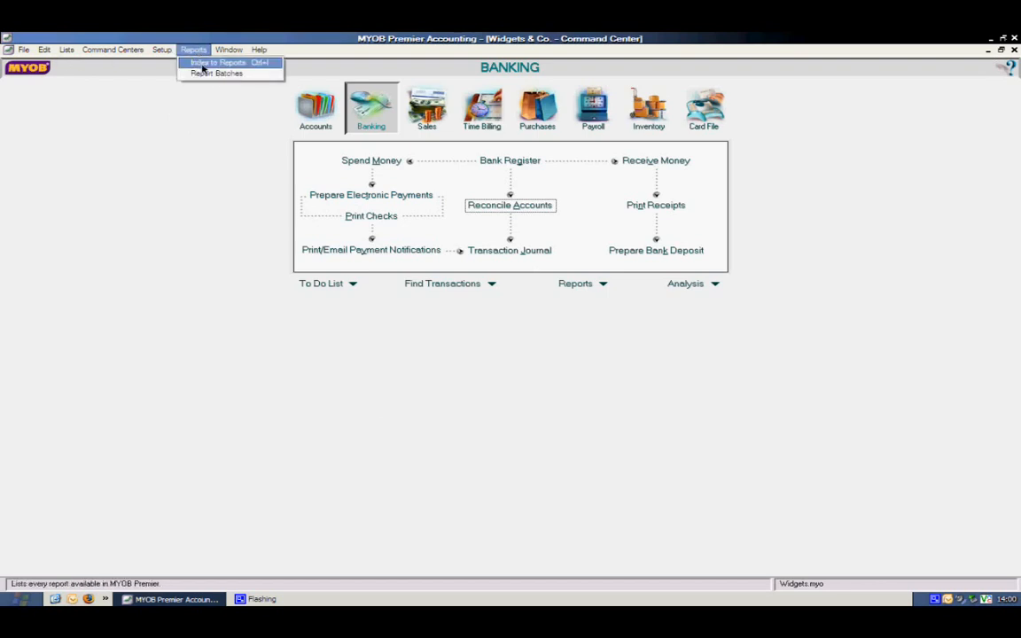
{"action": "left_click", "coordinate": [203, 64]}
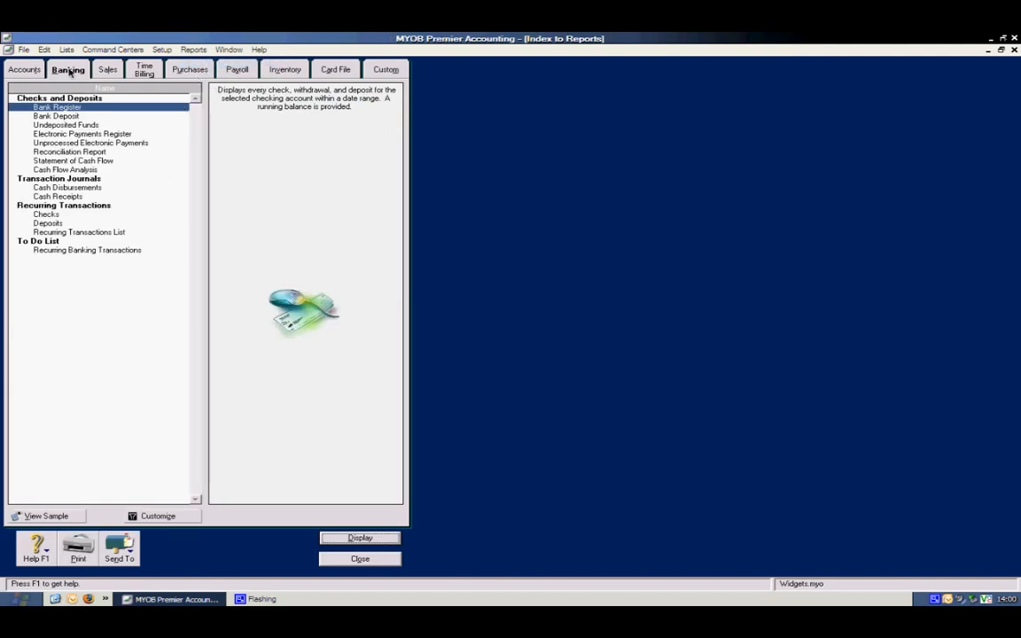
{"action": "left_click", "coordinate": [63, 150]}
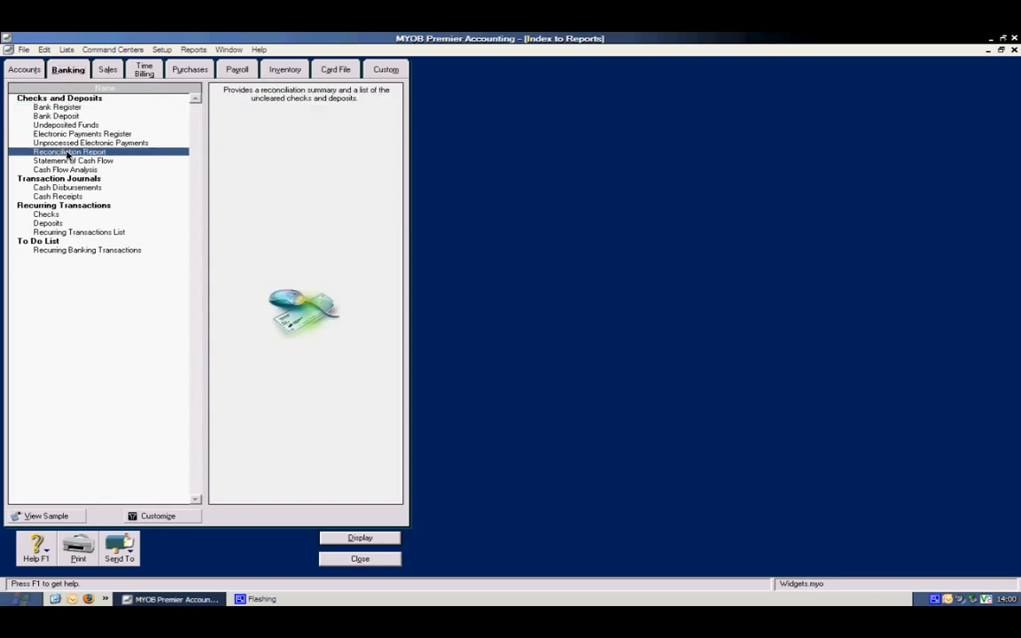
{"action": "left_click", "coordinate": [141, 516]}
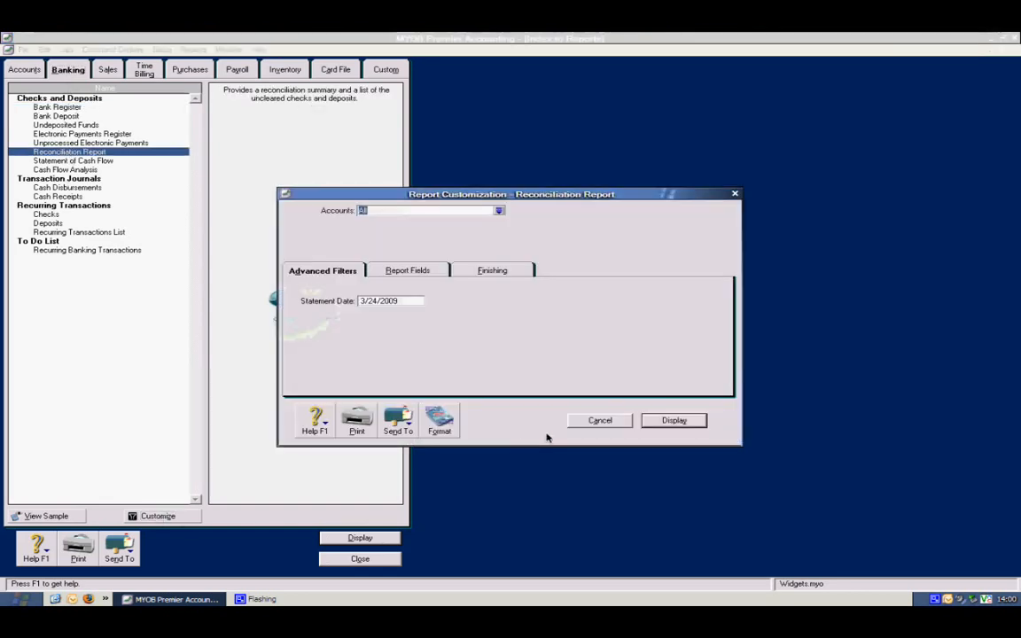
{"action": "left_click", "coordinate": [499, 211]}
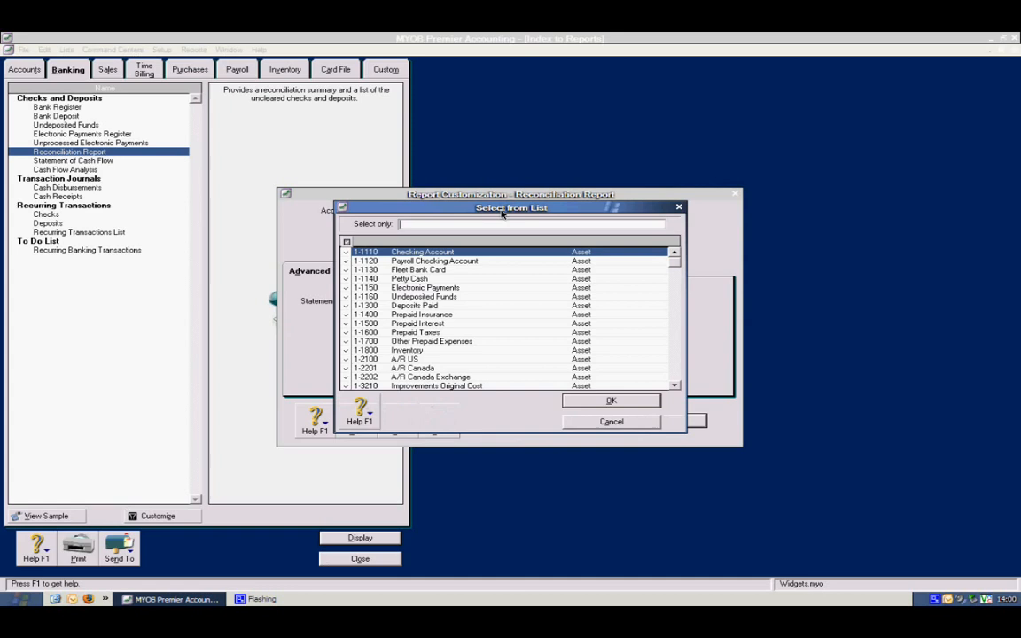
{"action": "left_click", "coordinate": [347, 243]}
{"action": "left_click", "coordinate": [347, 242]}
{"action": "left_click", "coordinate": [592, 403]}
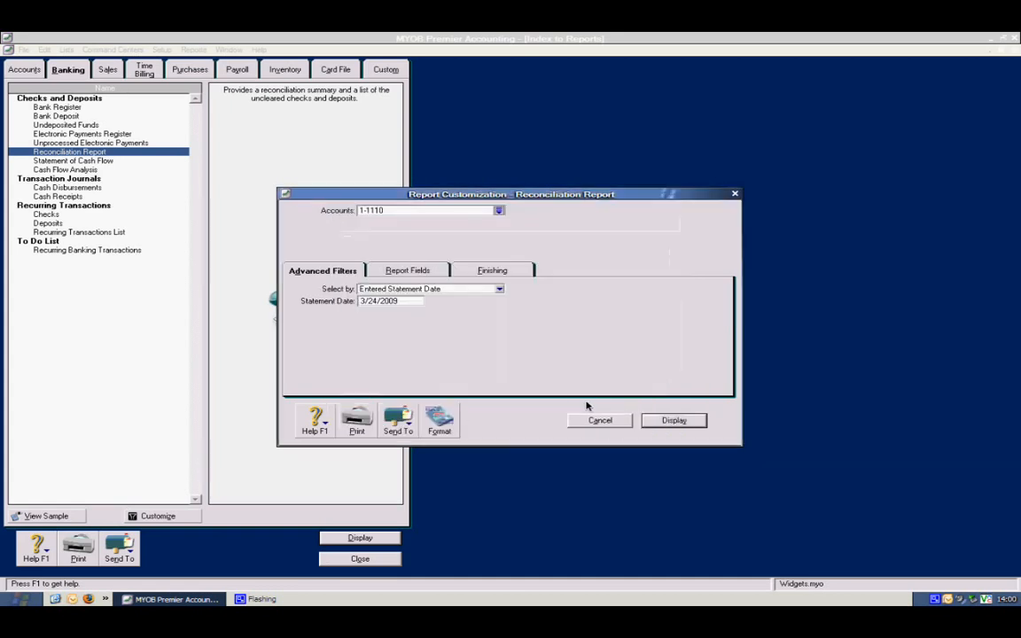
Step: Display the Reconciliation Report for the 9/1/2008 statement date, and close the report and the report index
{"action": "left_click", "coordinate": [410, 301]}
{"action": "type", "text": "09/01/"}
{"action": "type", "text": "2008"}
{"action": "key", "text": "Tab"}
{"action": "left_click", "coordinate": [648, 421]}
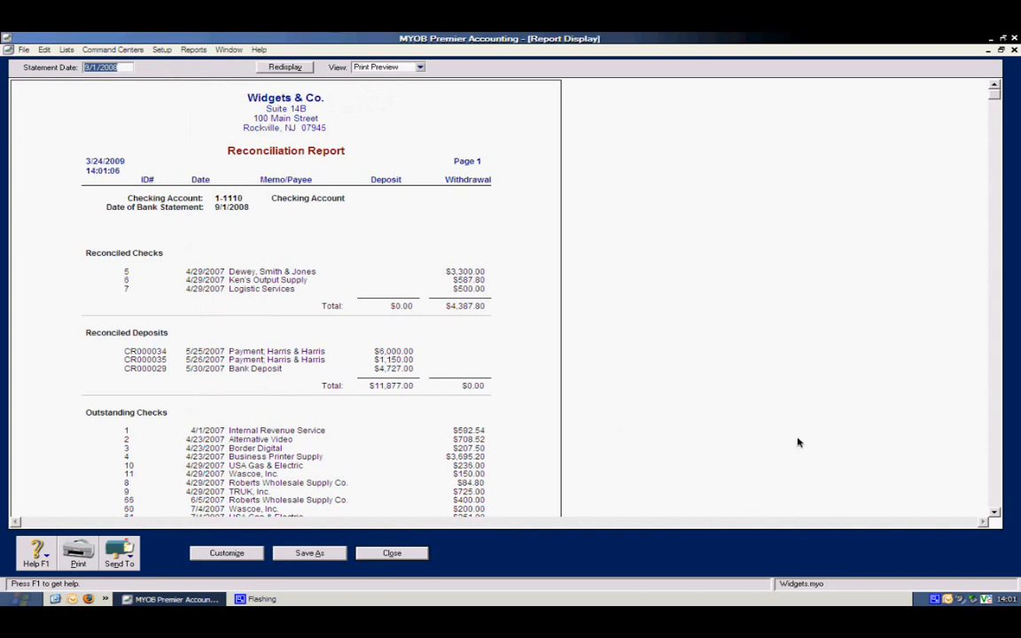
{"action": "left_click", "coordinate": [392, 554]}
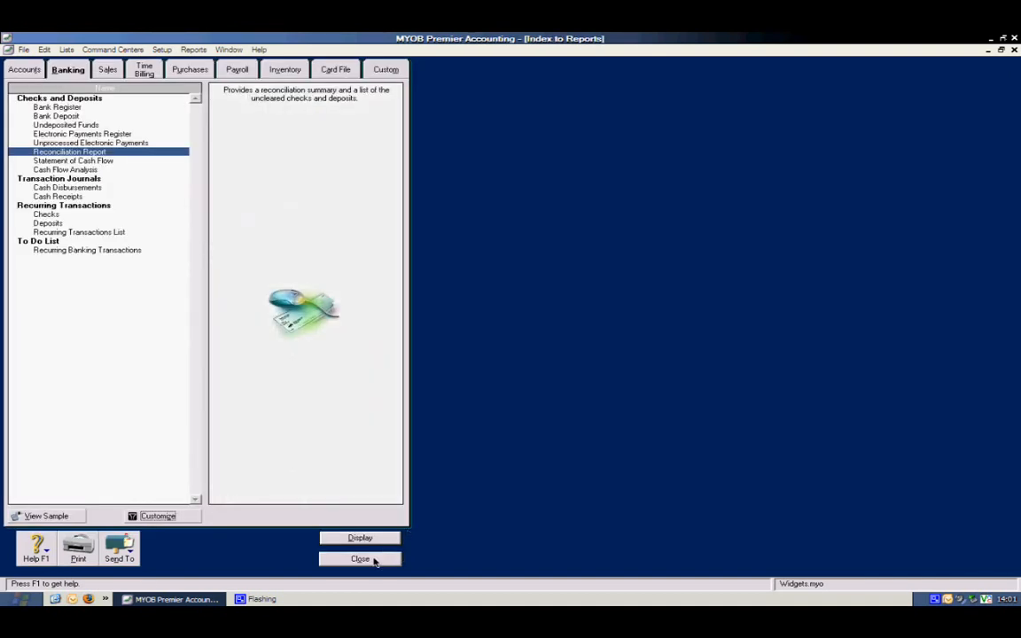
{"action": "left_click", "coordinate": [368, 558]}
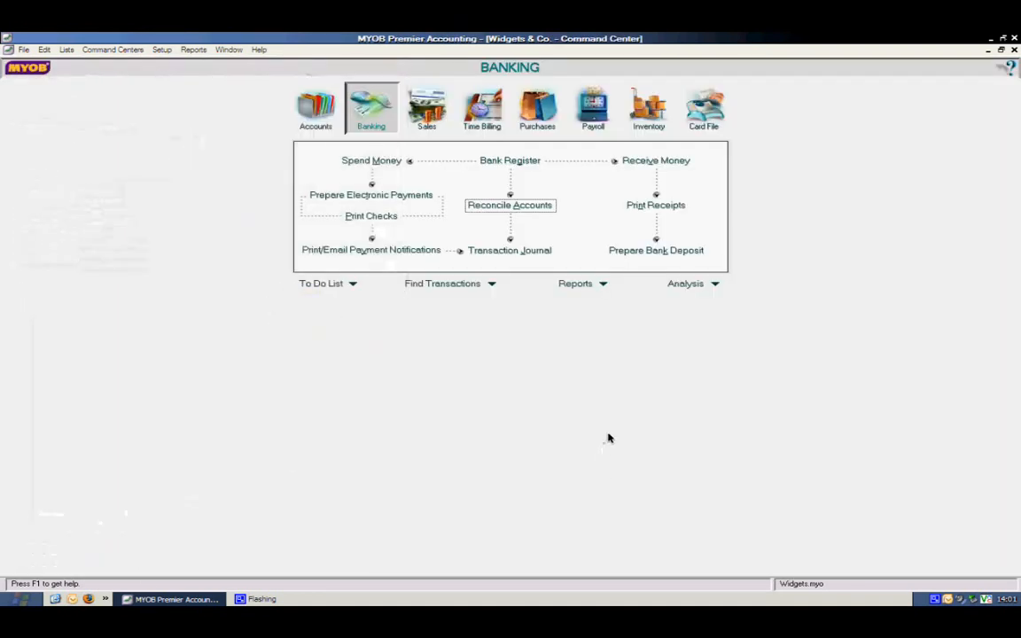
Step: Open the disbursements transaction journal from Banking and clear both ends of its ID range filter
{"action": "left_click", "coordinate": [508, 251]}
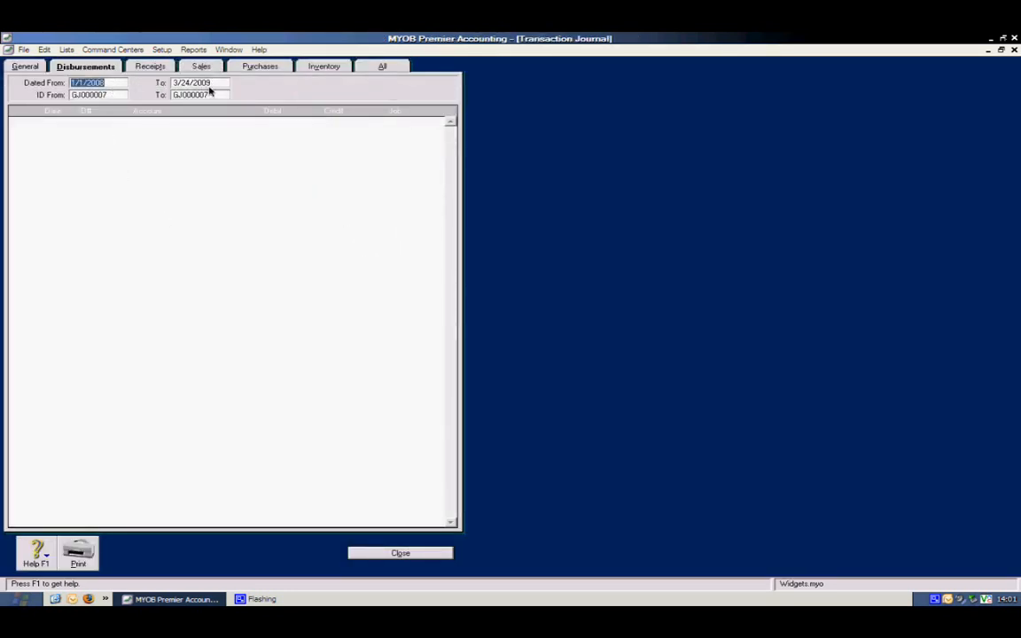
{"action": "left_click", "coordinate": [116, 94]}
{"action": "key", "text": "BackSpace"}
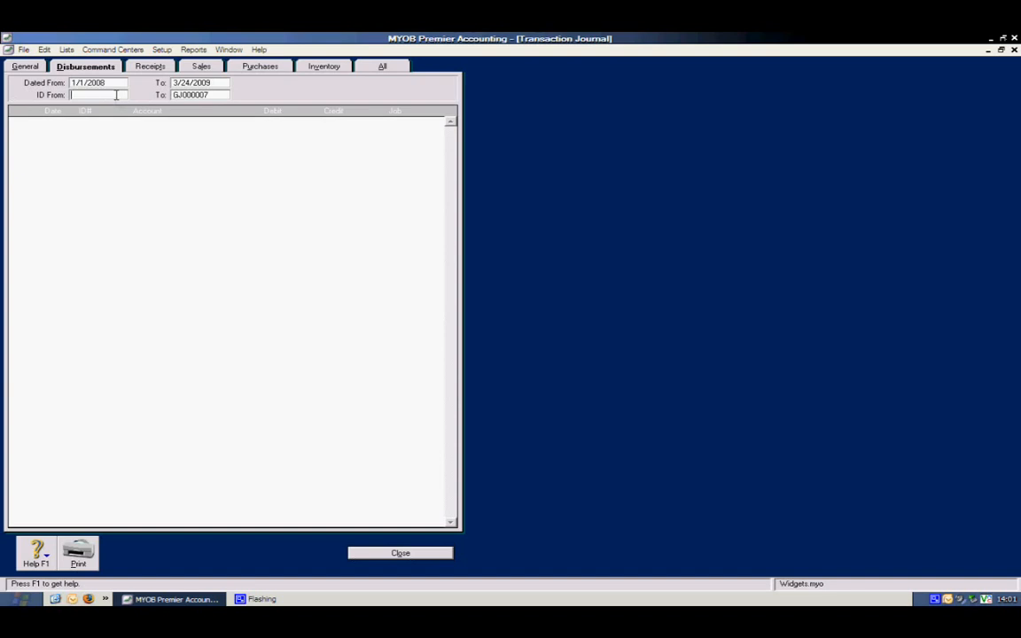
{"action": "left_click", "coordinate": [204, 95]}
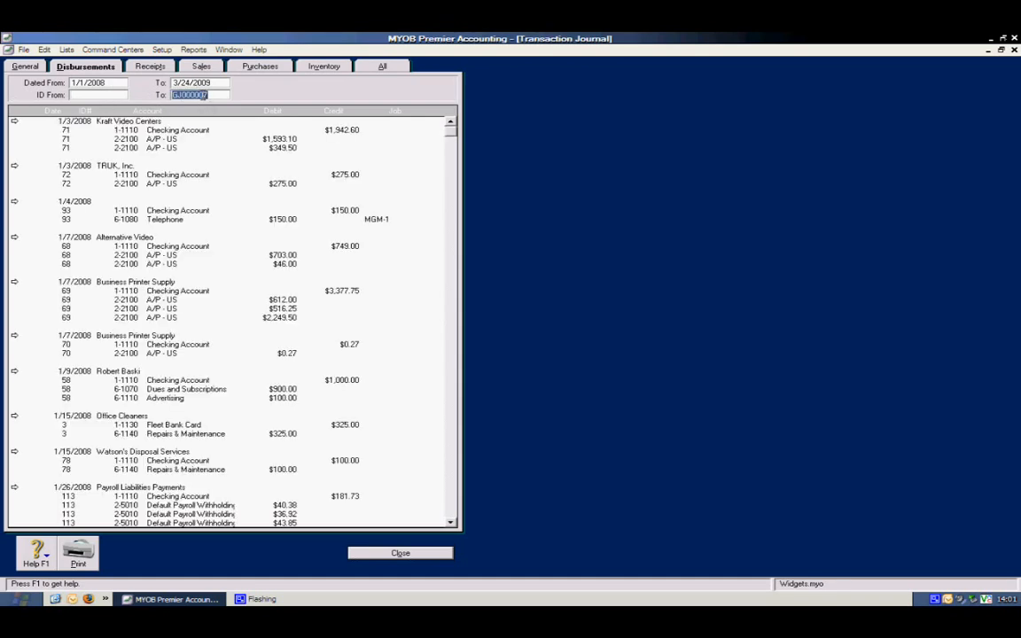
{"action": "key", "text": "BackSpace"}
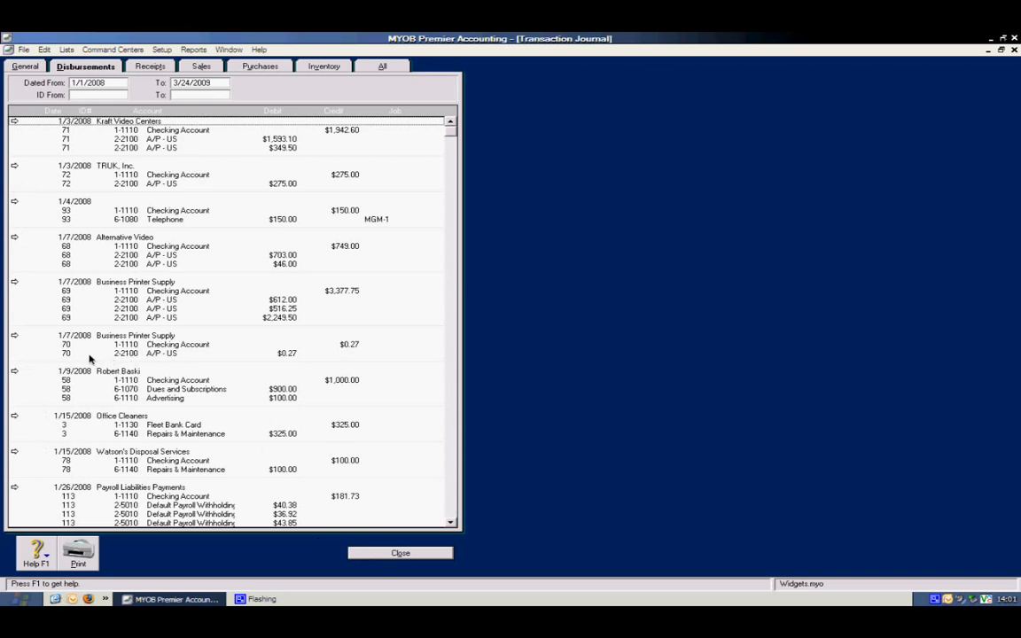
Step: Open the 1/3/2008 Kraft Video Centers payment, trace its 9/25/2007 purchase's transactions and return to the payment
{"action": "left_click", "coordinate": [14, 123]}
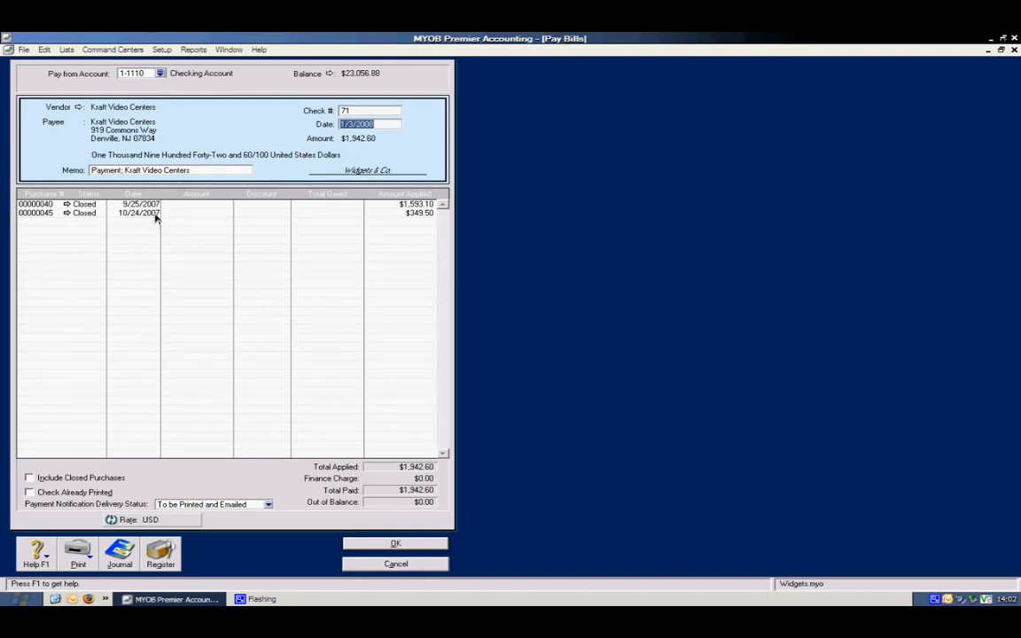
{"action": "left_click", "coordinate": [69, 206]}
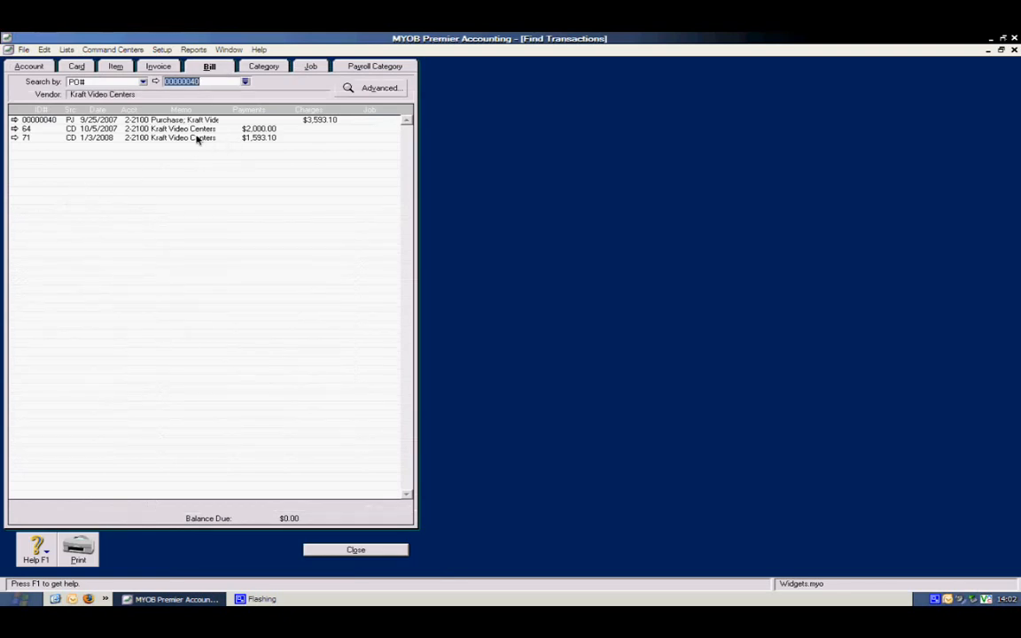
{"action": "left_click", "coordinate": [14, 139]}
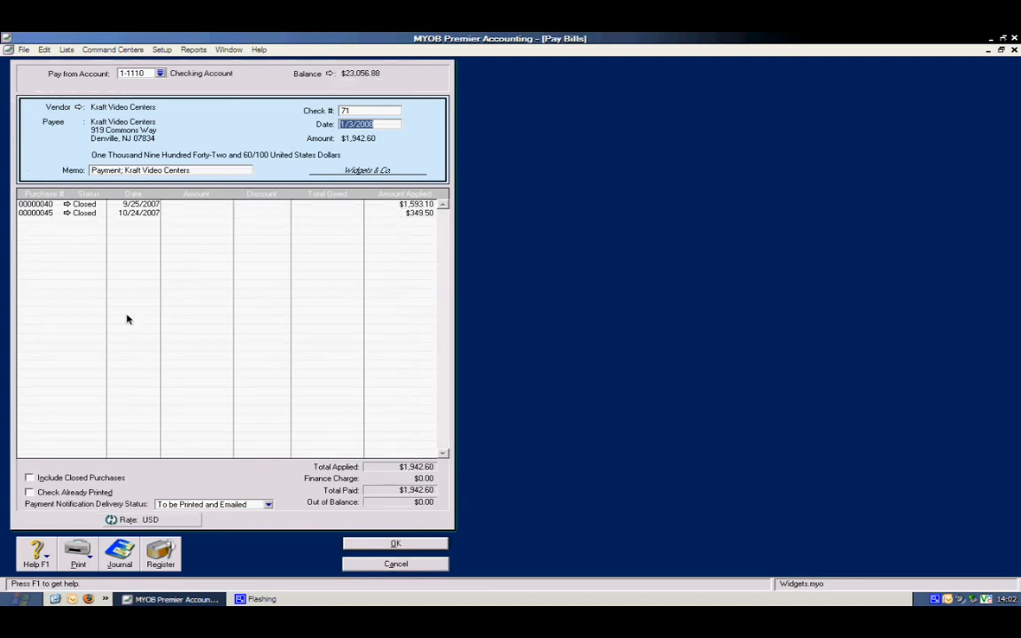
Step: Examine the bill for the 10/24/2007 purchase in the Kraft Video Centers payment and return to the payment
{"action": "left_click", "coordinate": [66, 213]}
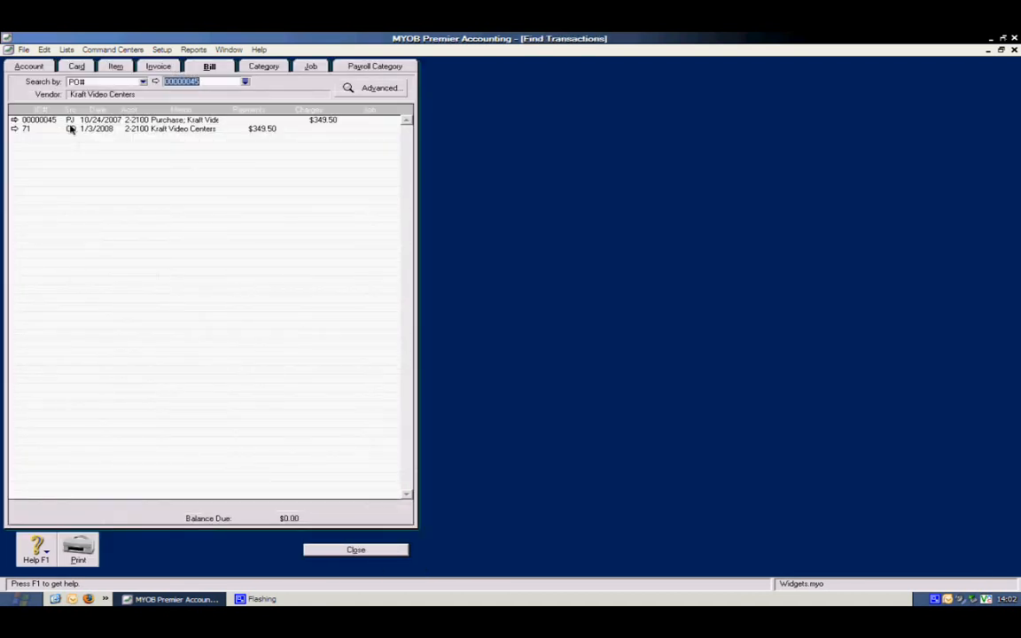
{"action": "left_click", "coordinate": [14, 119]}
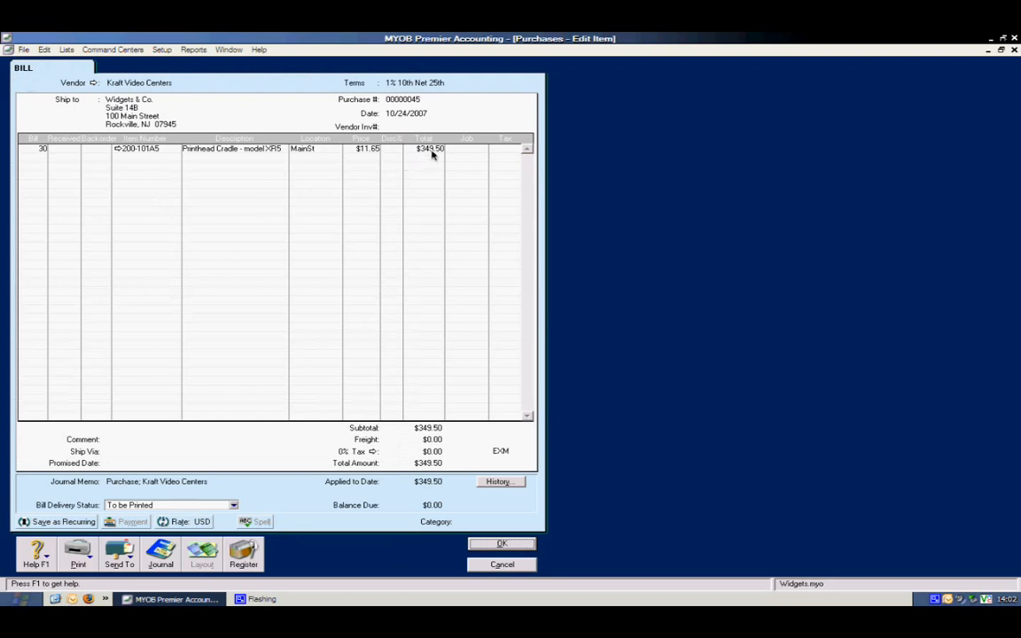
{"action": "left_click", "coordinate": [471, 544]}
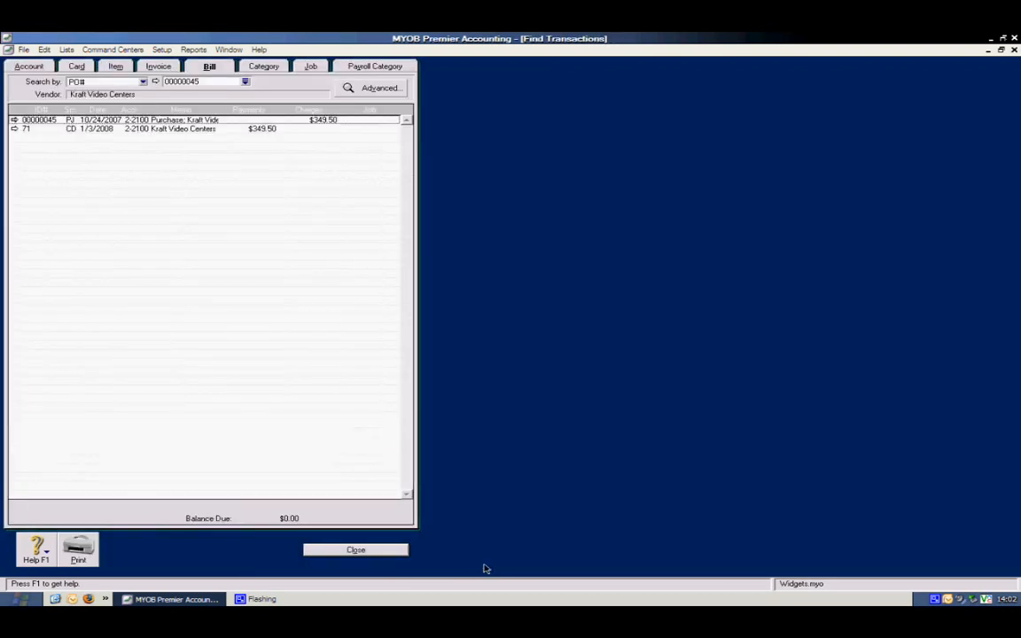
{"action": "left_click", "coordinate": [333, 550]}
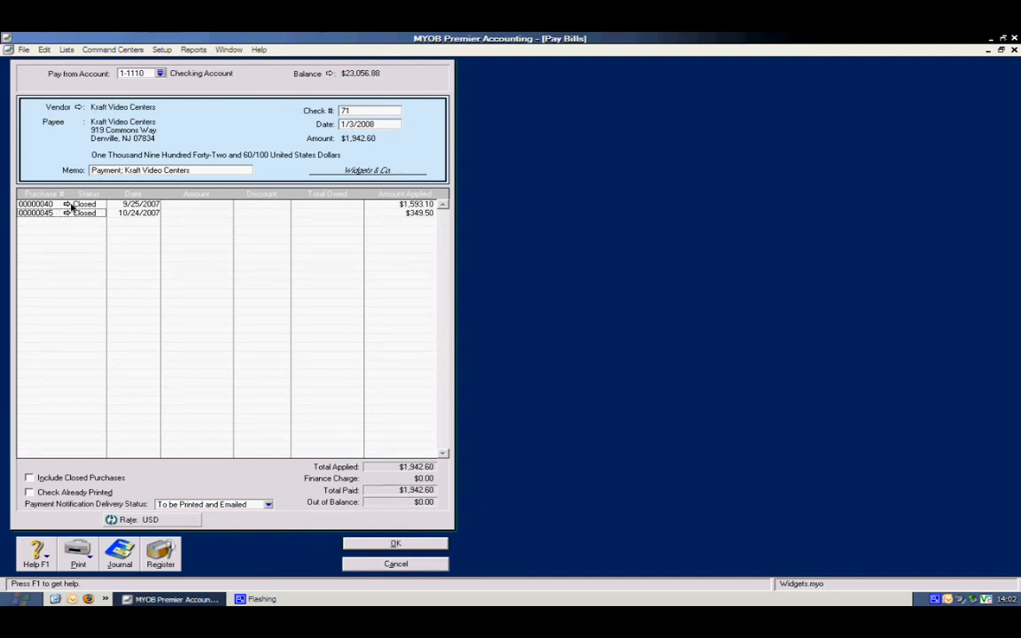
Step: Examine the bill for the 9/25/2007 Kraft Video Centers purchase, and close the payment and the transaction journal
{"action": "left_click", "coordinate": [66, 204]}
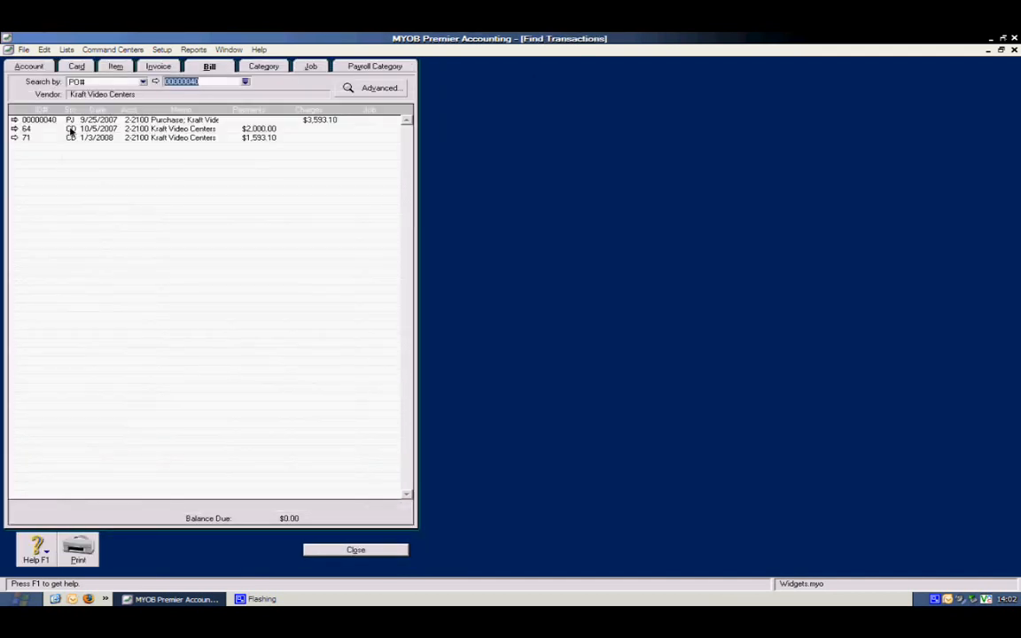
{"action": "left_click", "coordinate": [13, 120]}
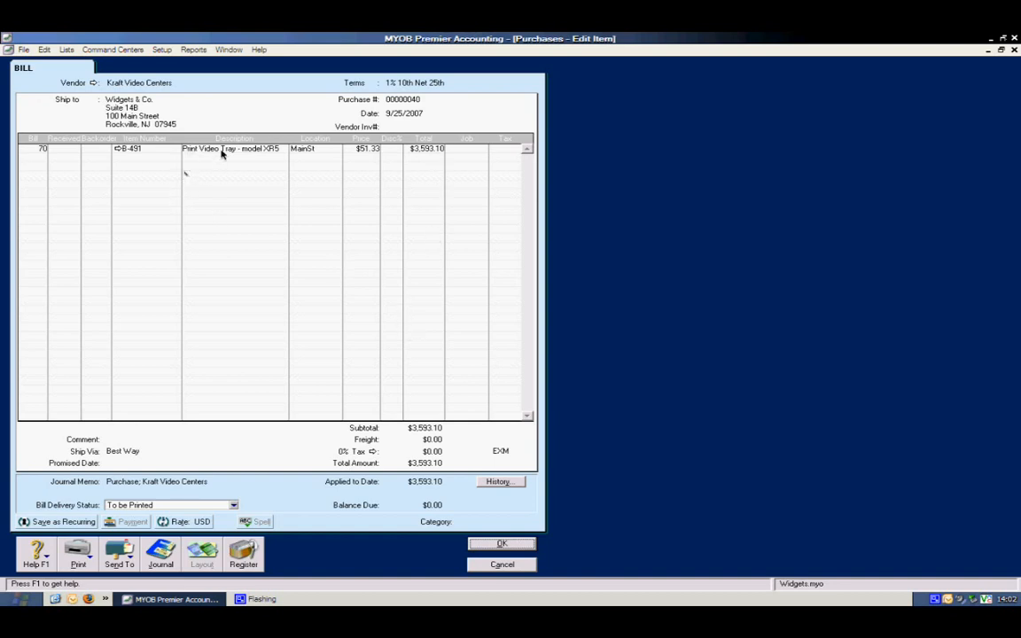
{"action": "left_click", "coordinate": [499, 564]}
{"action": "left_click", "coordinate": [355, 551]}
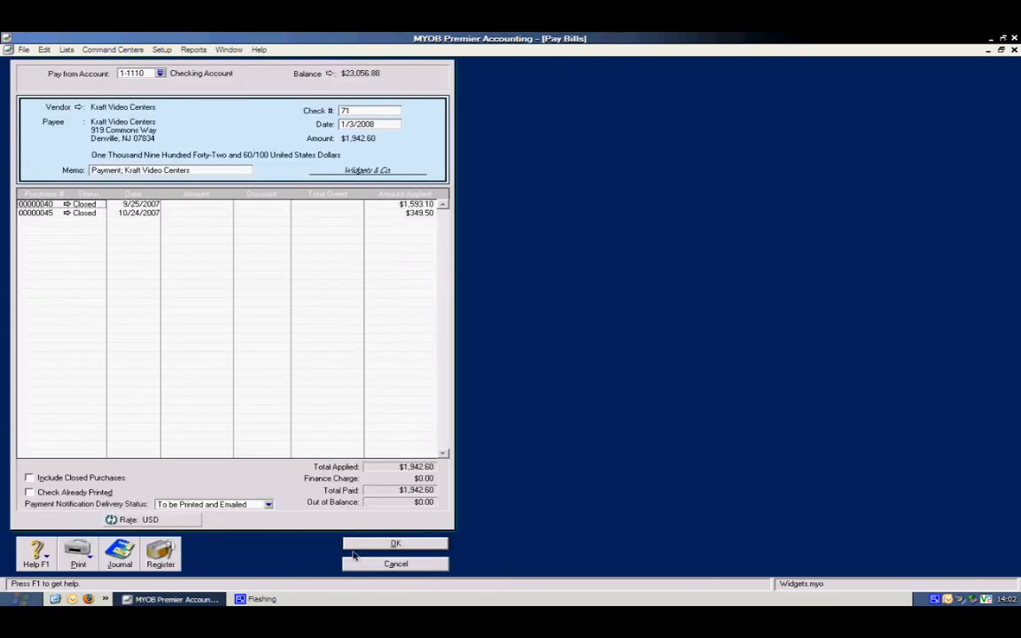
{"action": "left_click", "coordinate": [355, 556]}
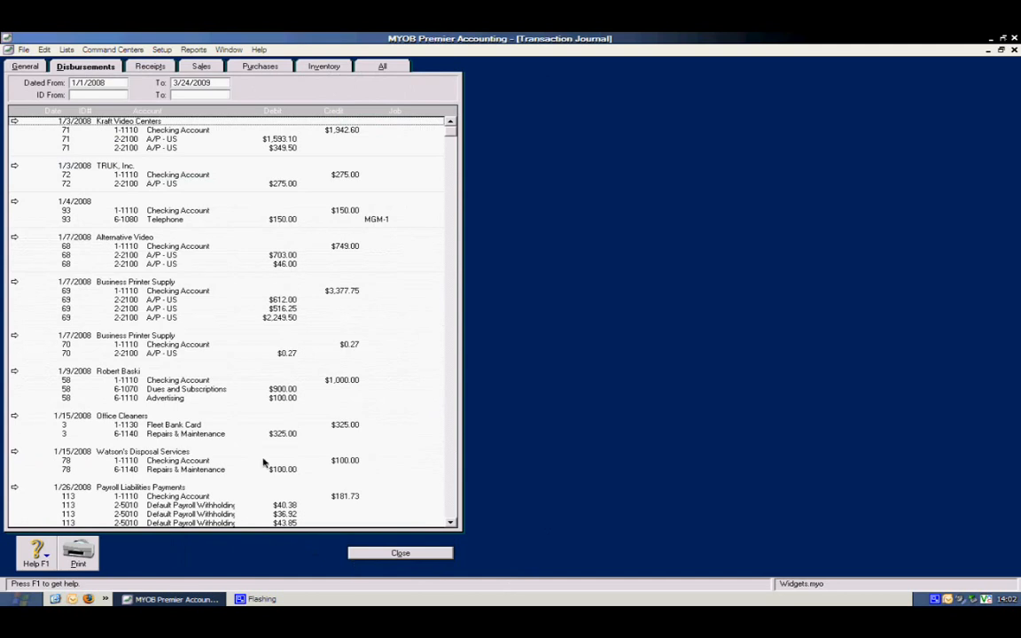
{"action": "left_click", "coordinate": [360, 553]}
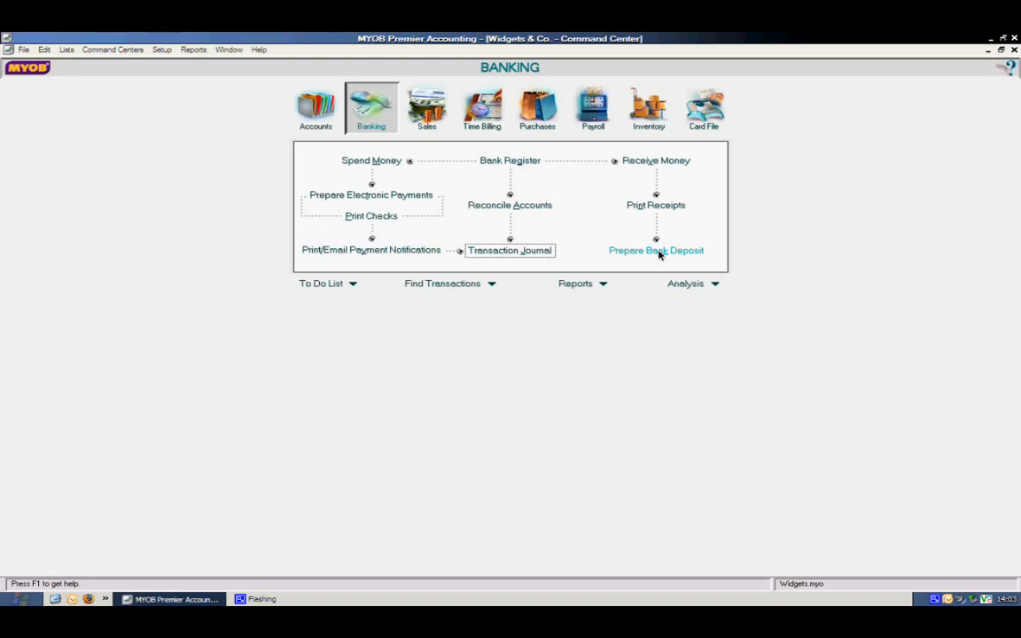
Step: Switch from the Banking to the Sales command center
{"action": "left_click", "coordinate": [637, 165]}
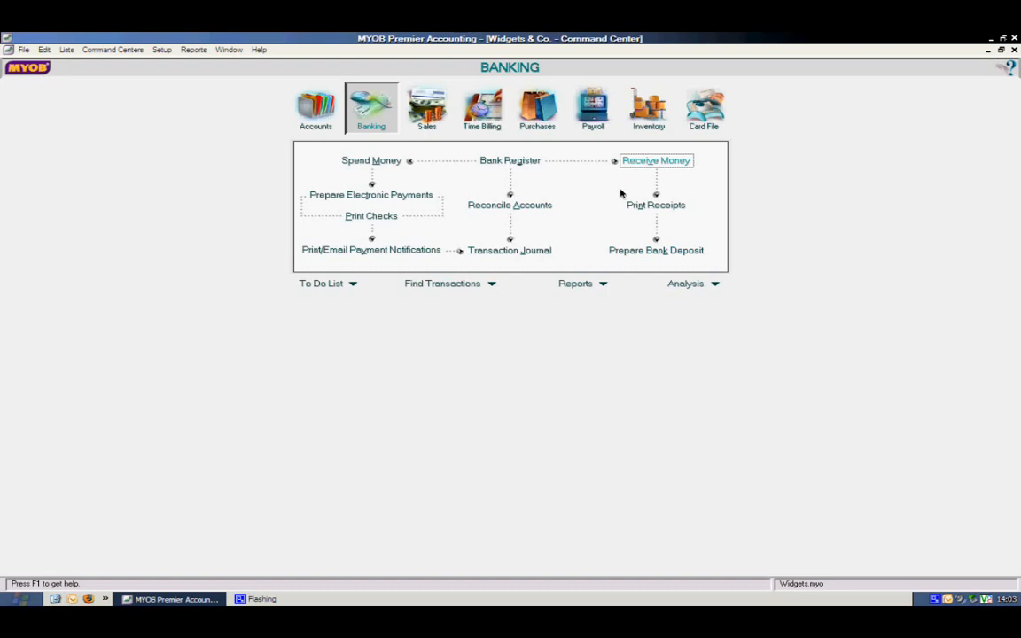
{"action": "left_click", "coordinate": [437, 115]}
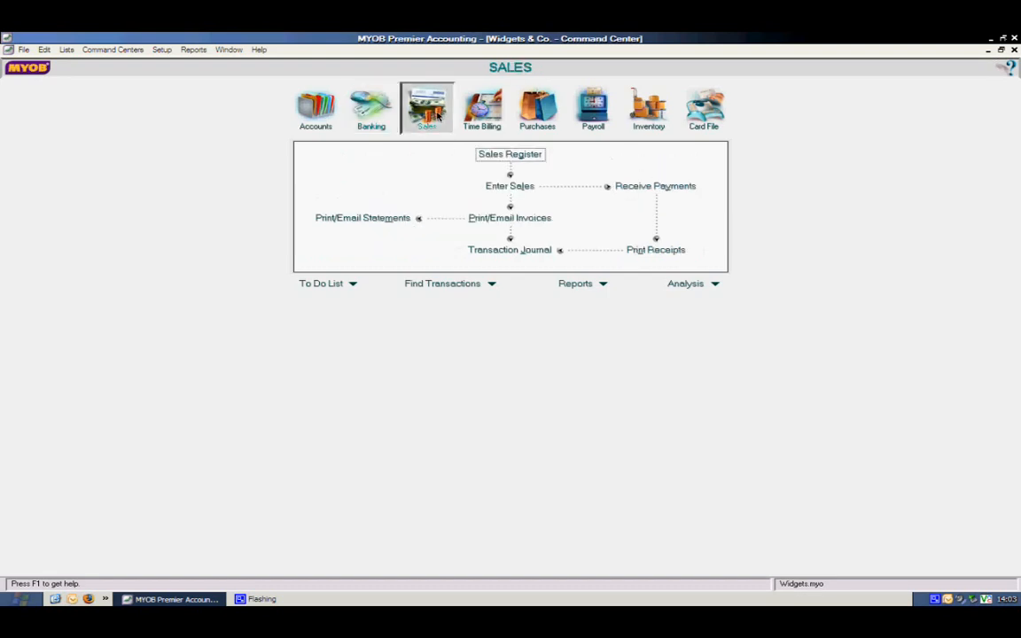
Step: Start a bank deposit from the Banking command center and include the 9/30/2008 Kwinter Gourmet Shops and Carolina Industries receipts
{"action": "left_click", "coordinate": [624, 189]}
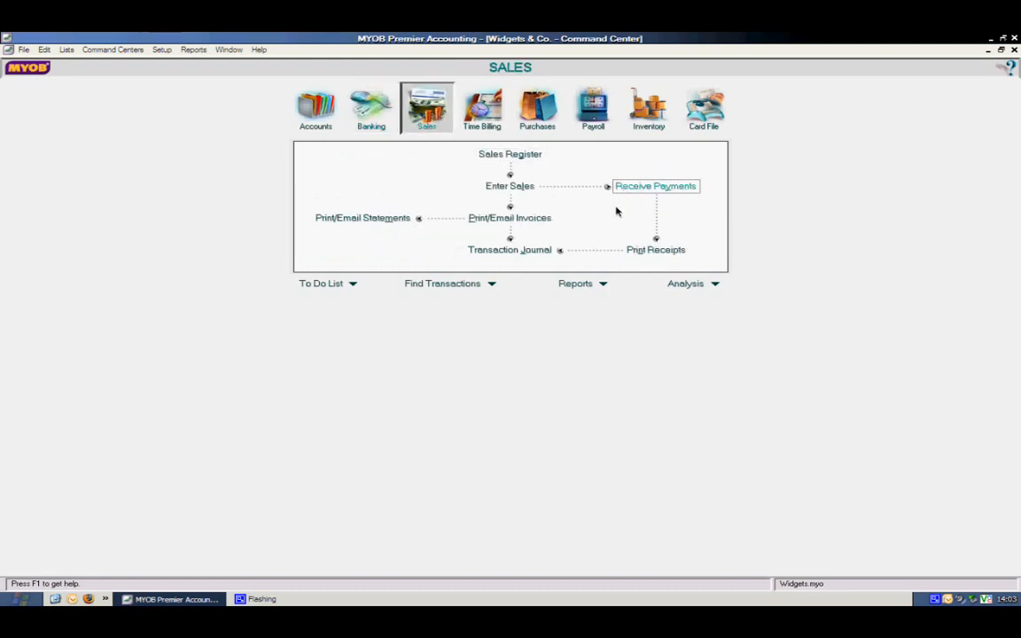
{"action": "left_click", "coordinate": [365, 105]}
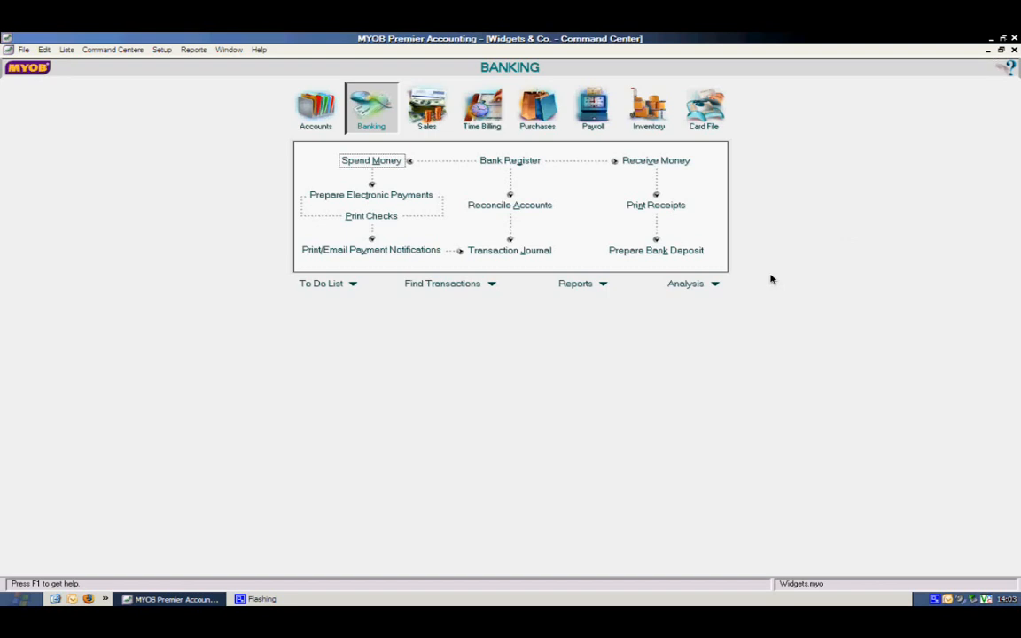
{"action": "left_click", "coordinate": [658, 256]}
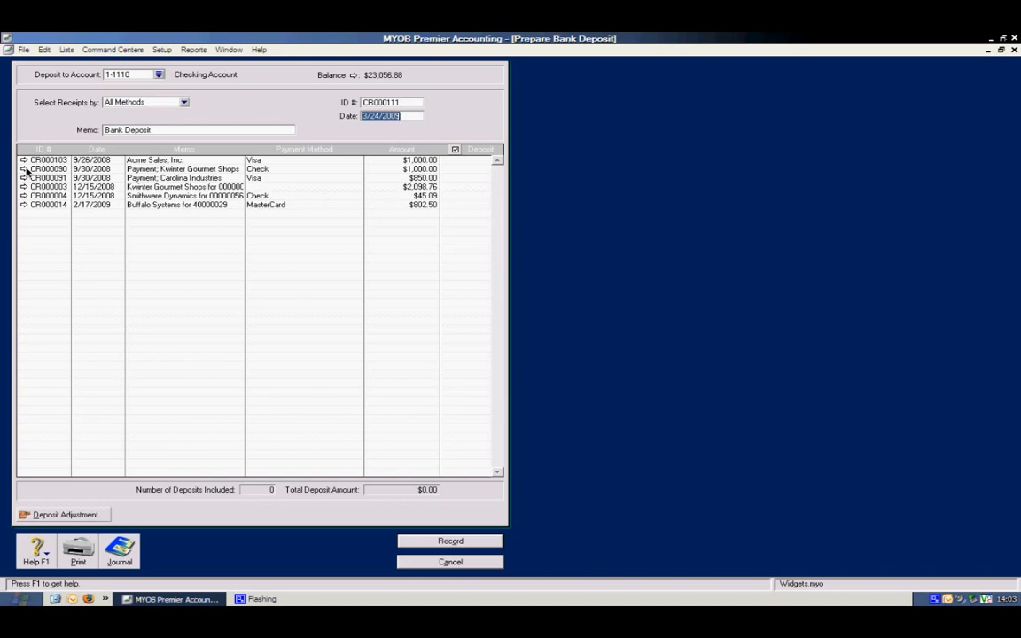
{"action": "left_click", "coordinate": [457, 169]}
{"action": "left_click", "coordinate": [459, 179]}
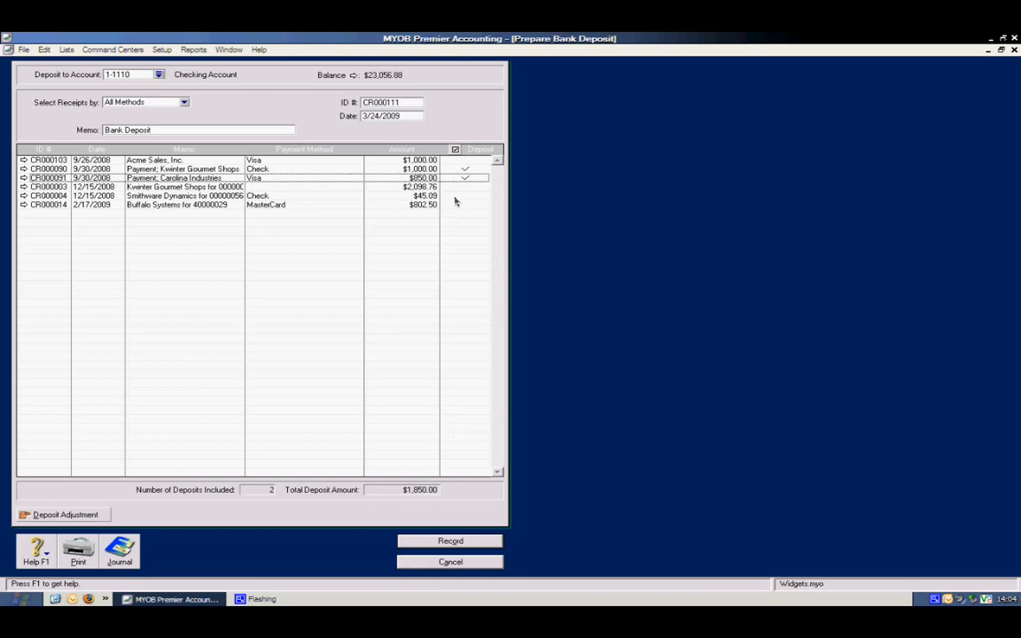
Step: Deselect the Kwinter Gourmet Shops and Carolina Industries receipts and cancel the bank deposit without recording it
{"action": "left_click", "coordinate": [464, 168]}
{"action": "left_click", "coordinate": [470, 179]}
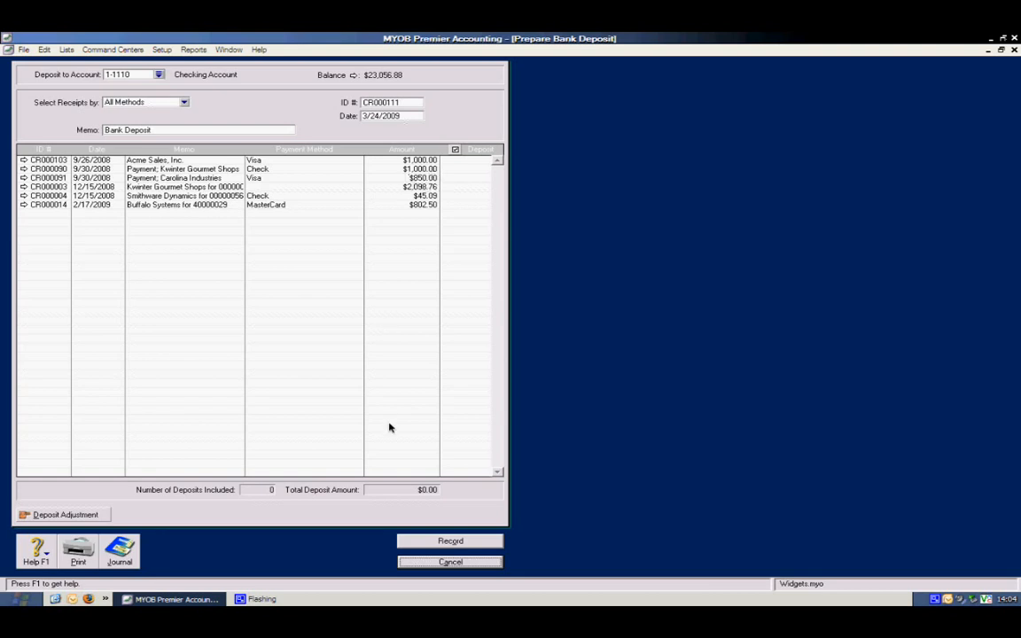
{"action": "left_click", "coordinate": [414, 562]}
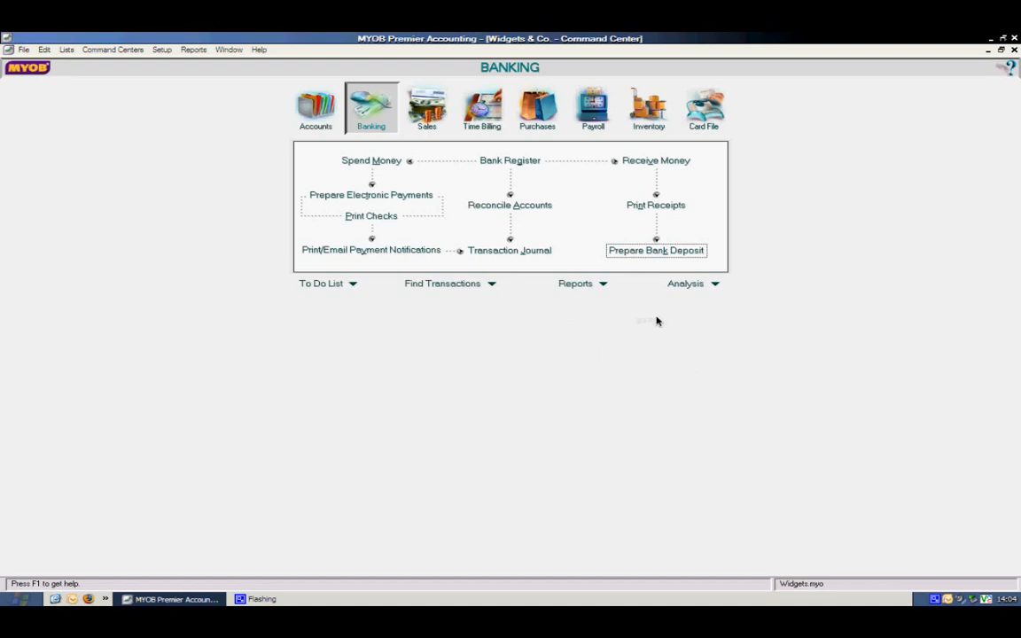
Step: Switch to the Sales command center
{"action": "left_click", "coordinate": [428, 114]}
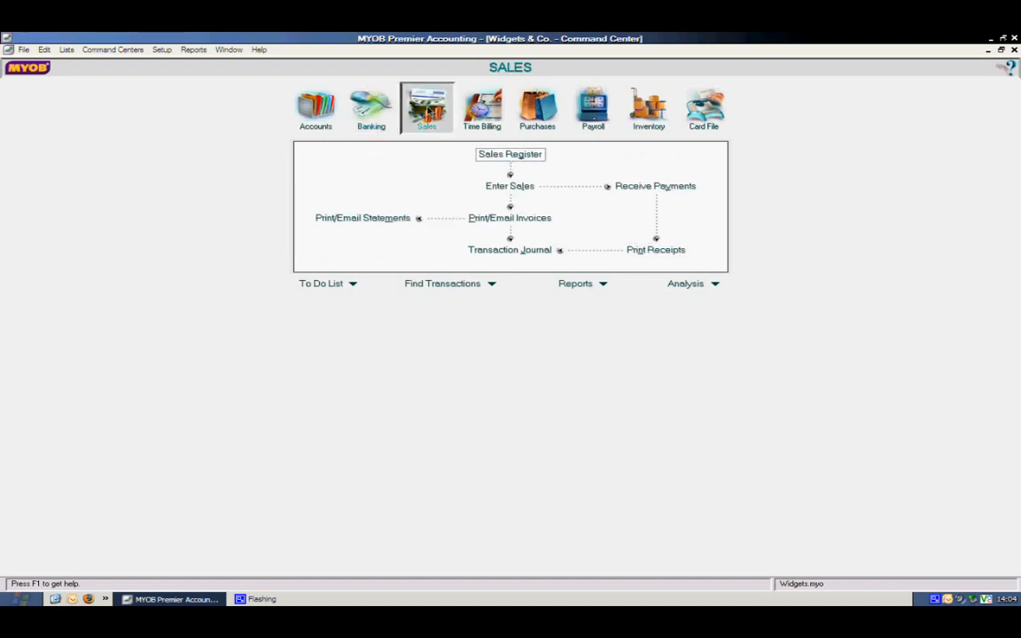